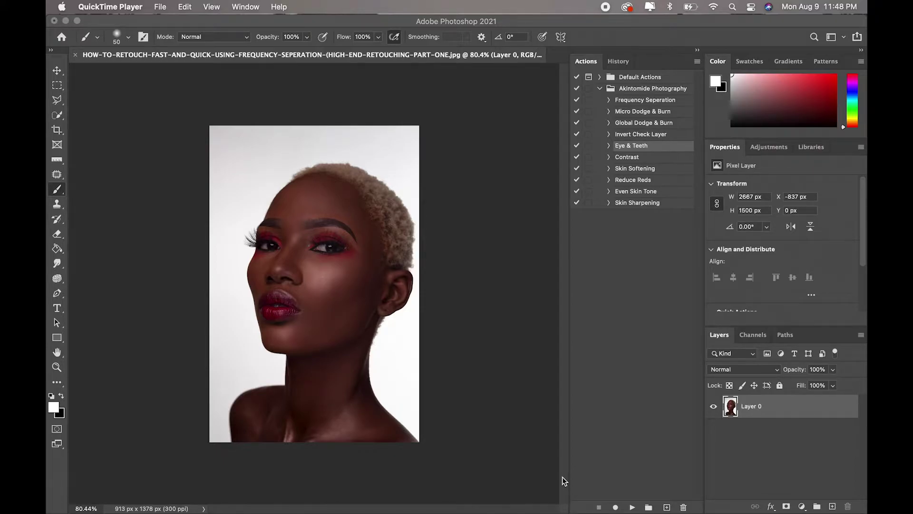
Add a Curves adjustment layer set to Multiply blending
click(562, 477)
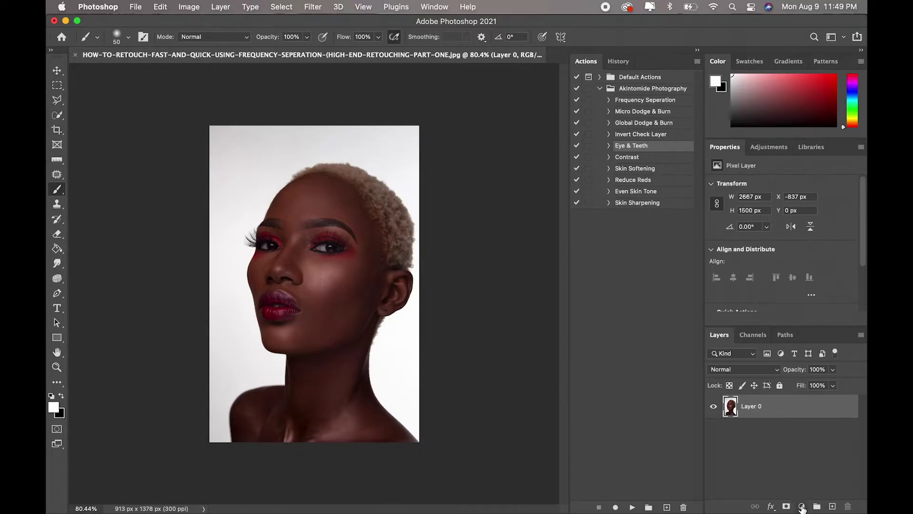
click(802, 507)
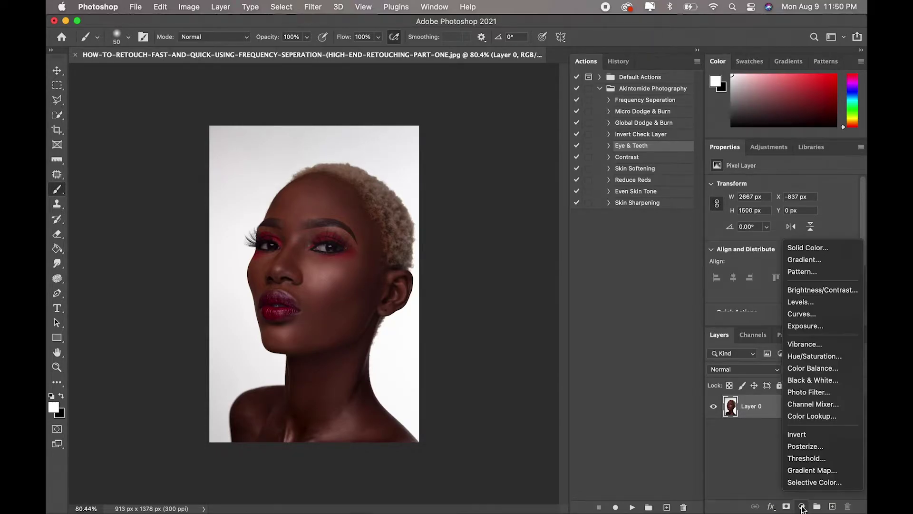
click(813, 319)
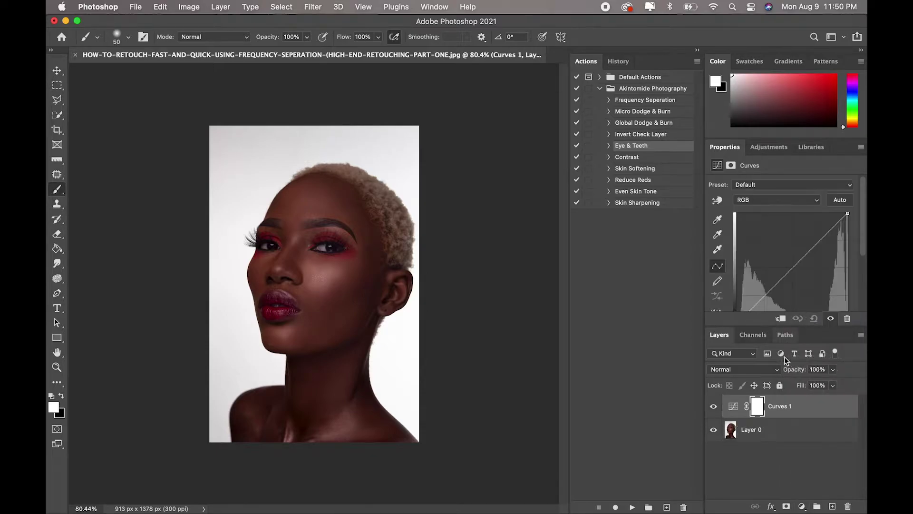
click(762, 371)
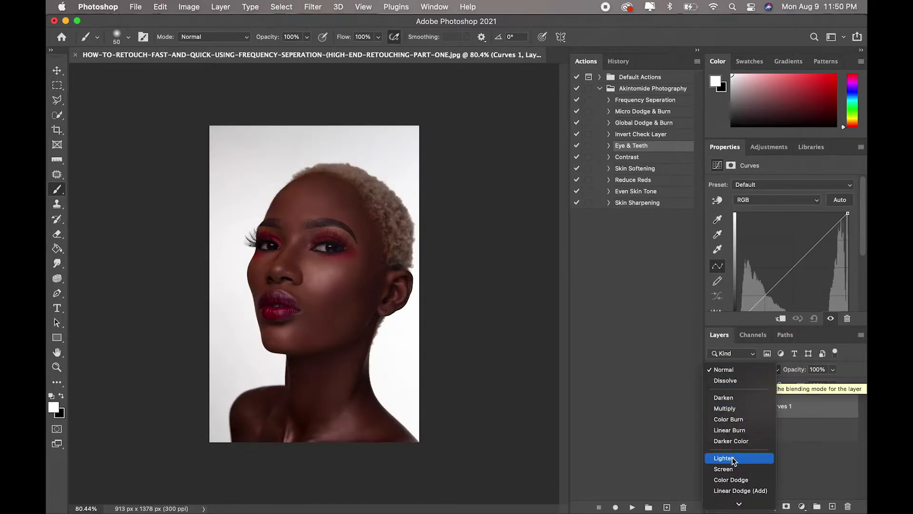
click(737, 409)
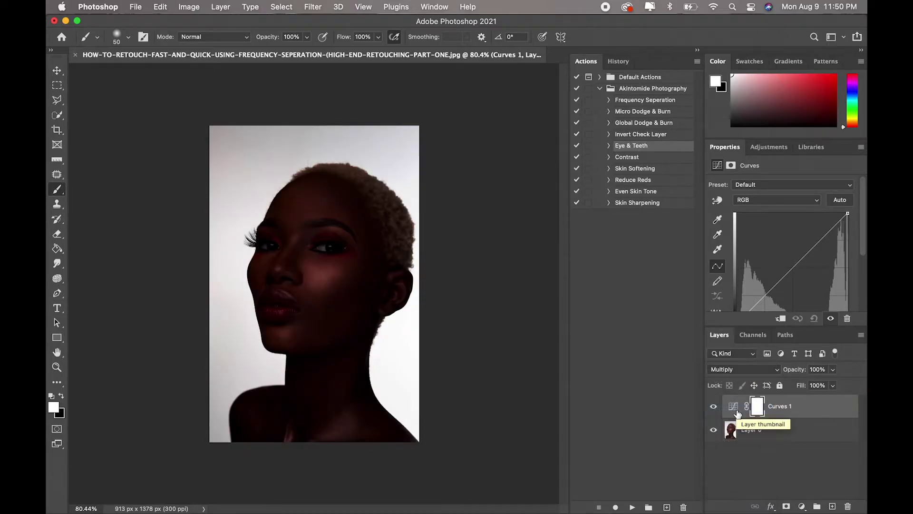
Lower the Curves layer to 50% opacity and toggle it off and on to compare
click(834, 373)
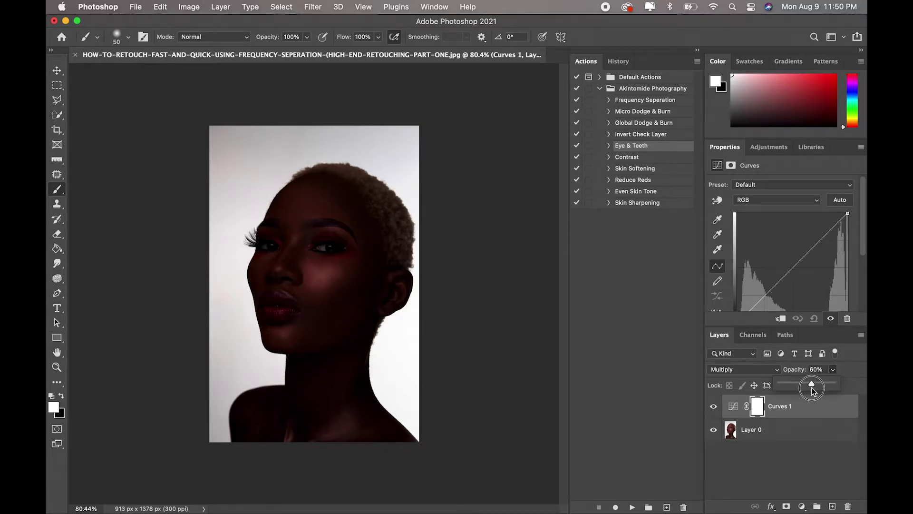
drag(806, 389, 808, 390)
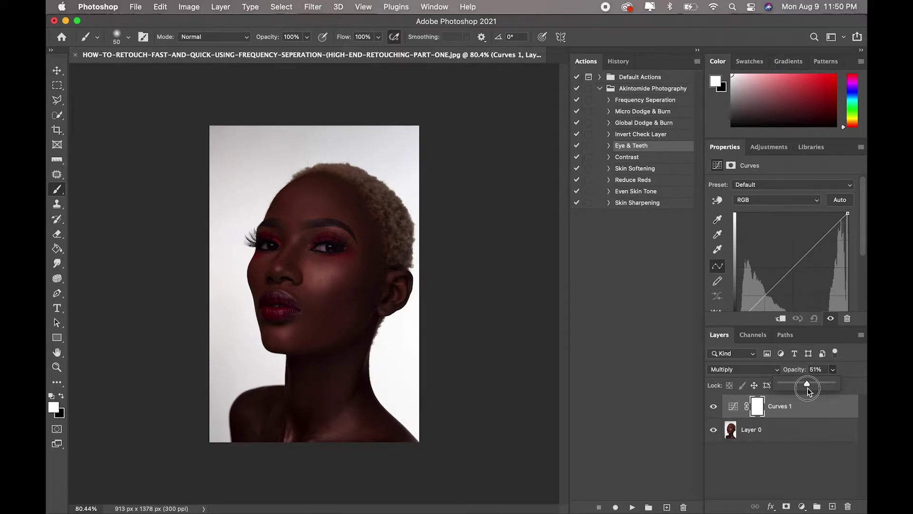
click(714, 406)
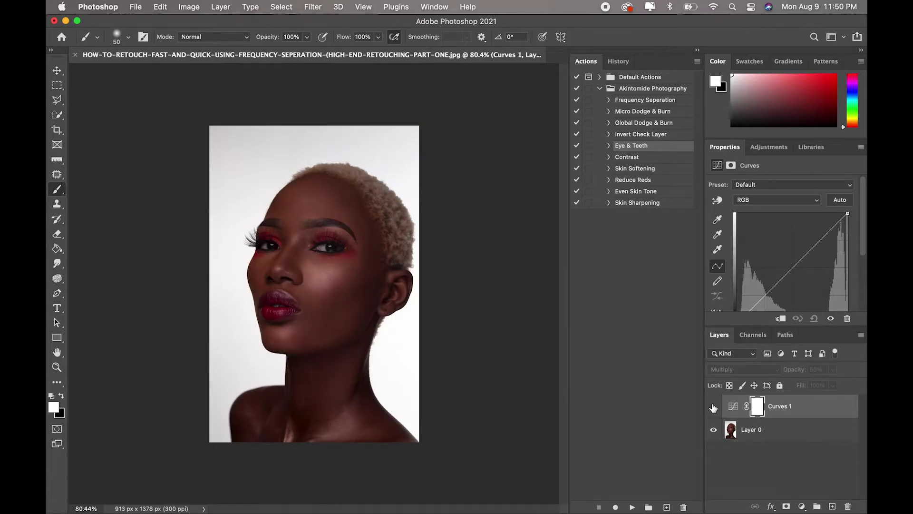
click(713, 407)
click(713, 407)
click(713, 407)
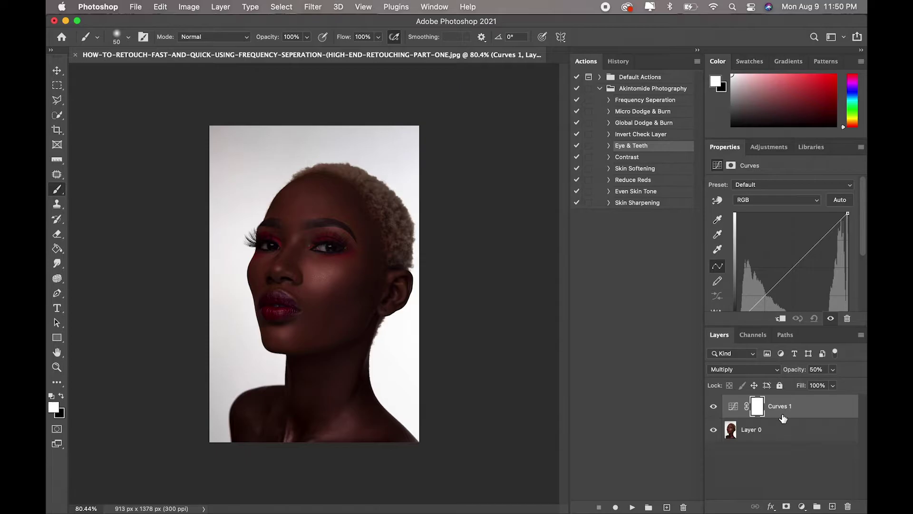
click(801, 506)
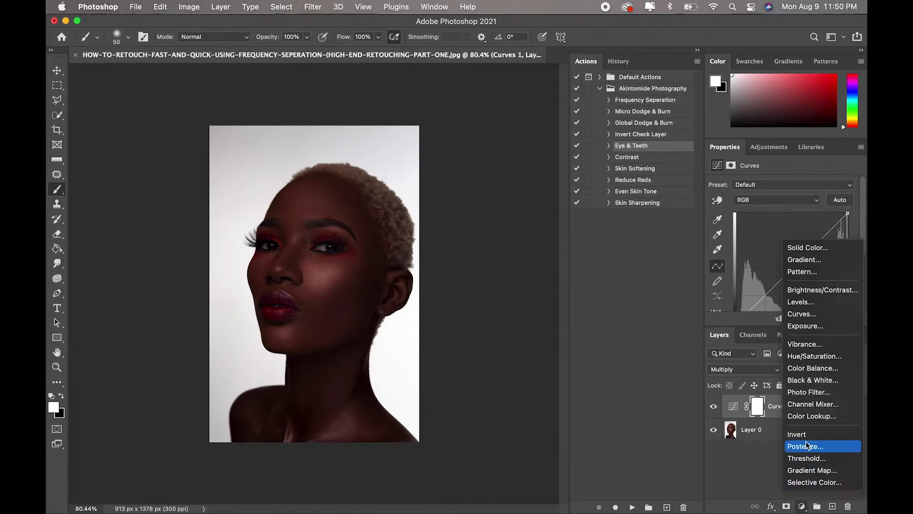
Add a Black & White adjustment layer blended in Multiply mode
click(812, 380)
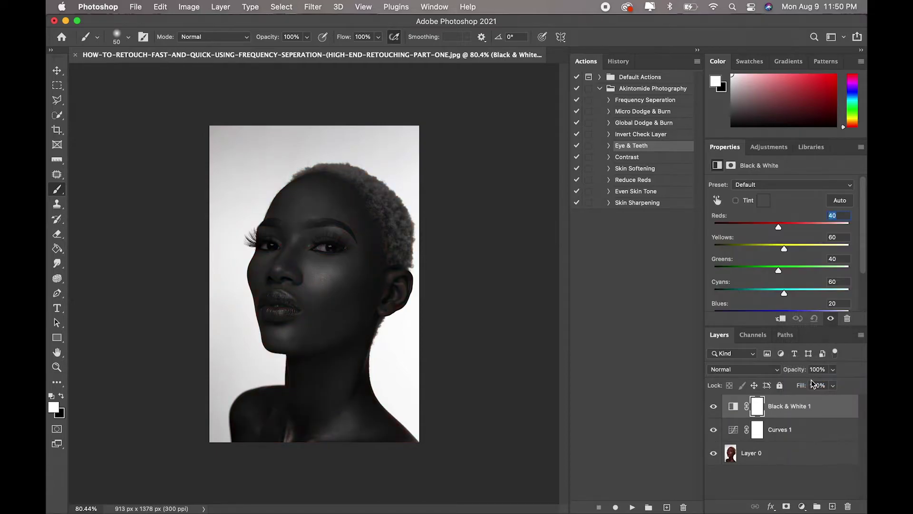
click(753, 372)
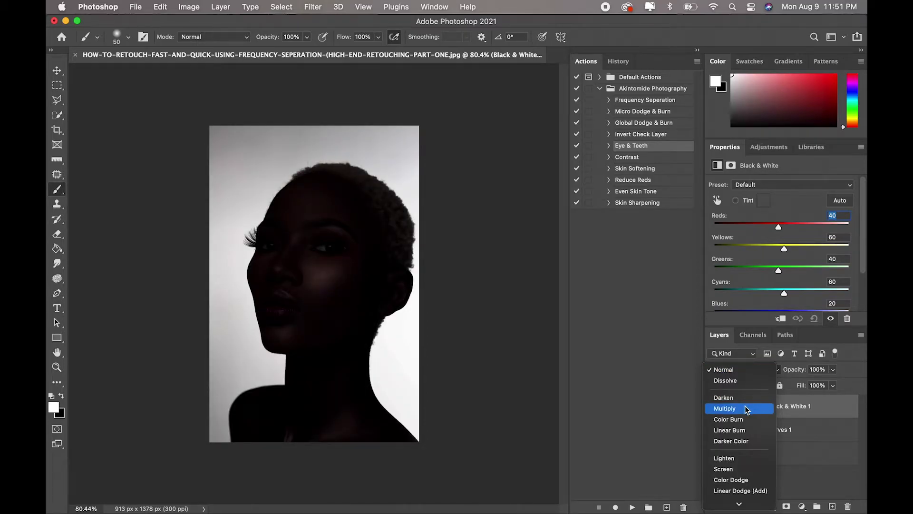
click(746, 410)
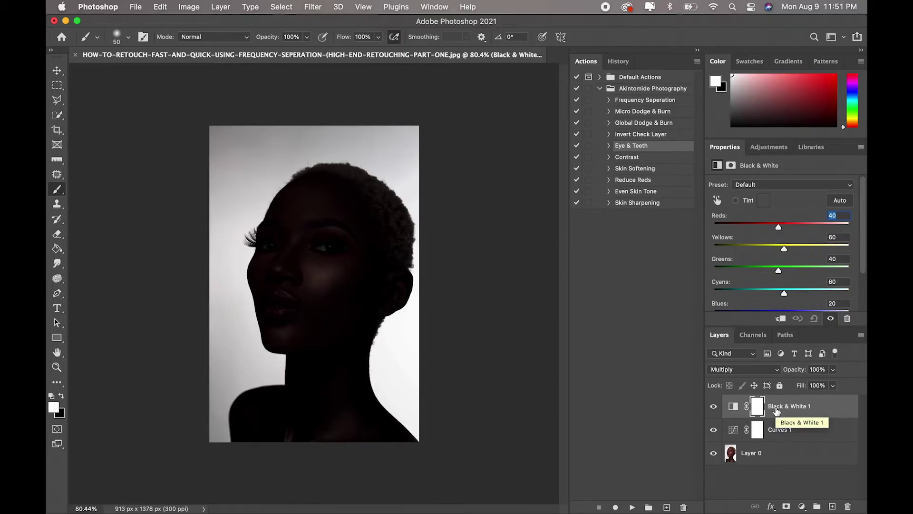
Fade the Black & White layer to 35% opacity and compare it hidden and shown
click(833, 371)
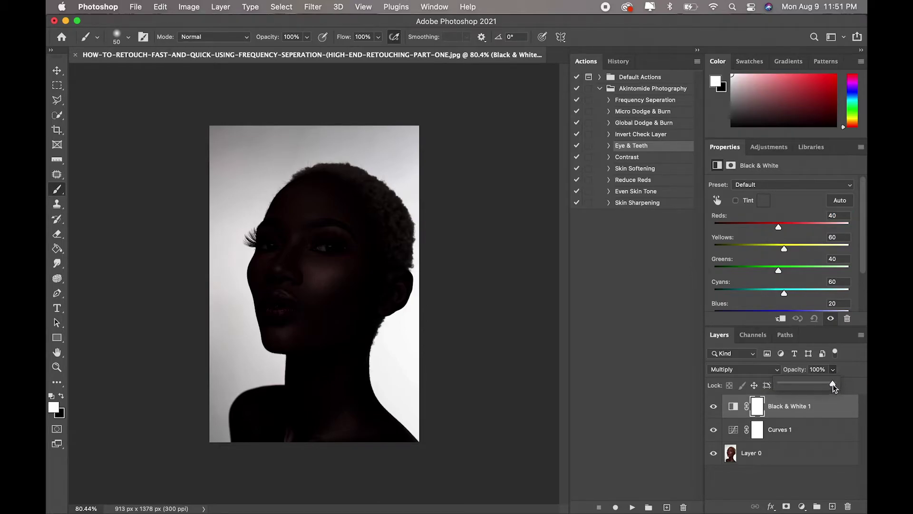
drag(833, 385, 799, 388)
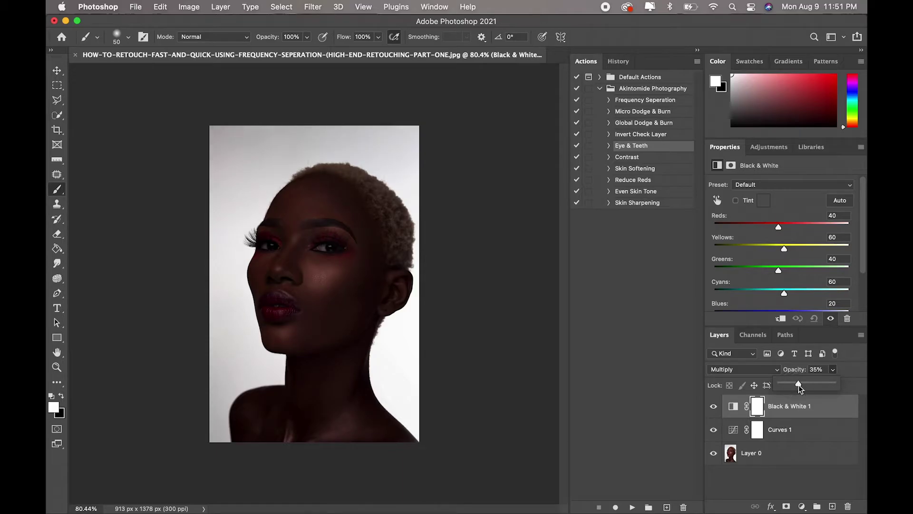
click(714, 407)
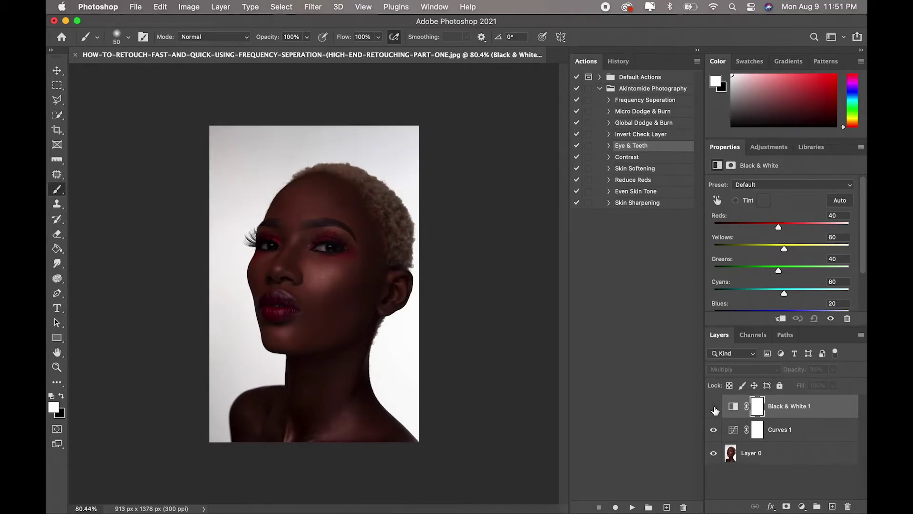
click(714, 407)
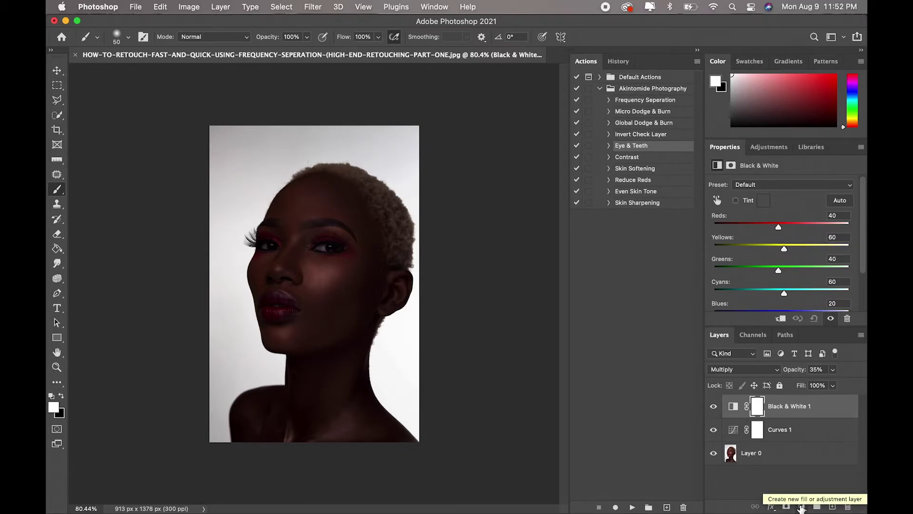
Add a Photo Filter adjustment layer using the Cooling Filter (82) preset
click(801, 507)
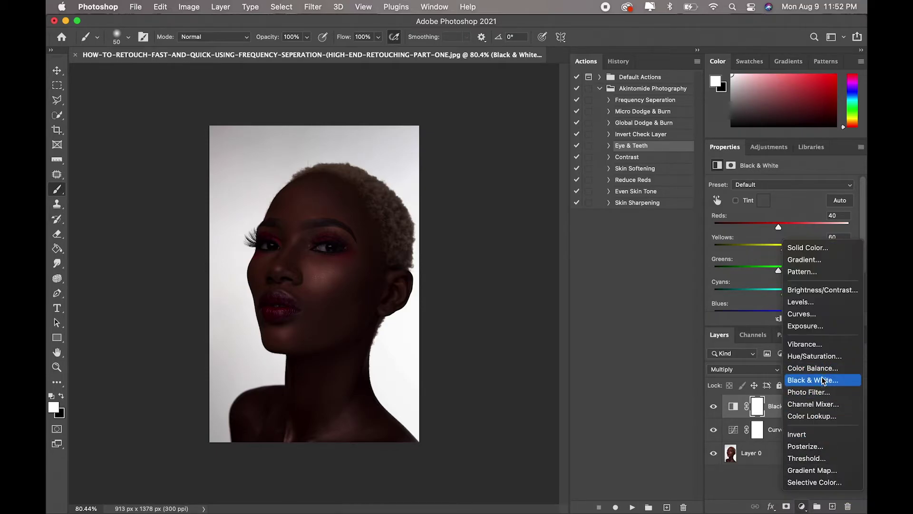
click(820, 393)
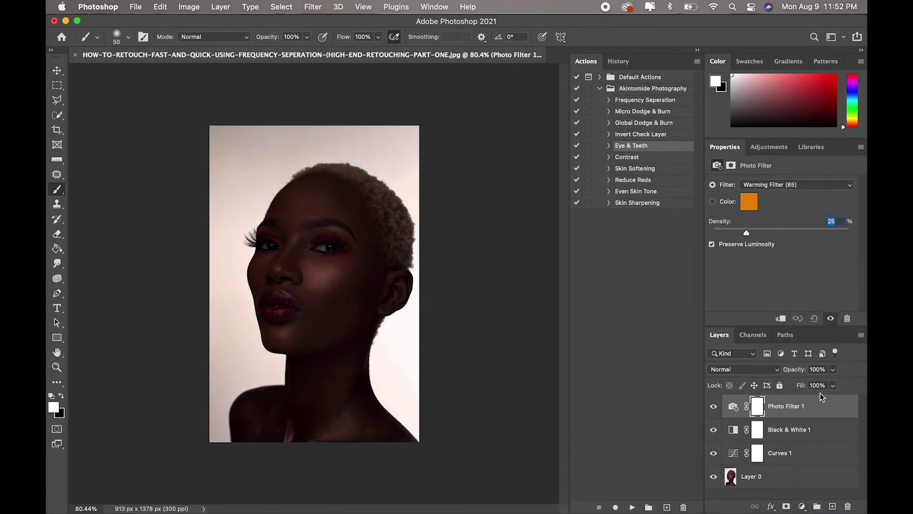
click(798, 186)
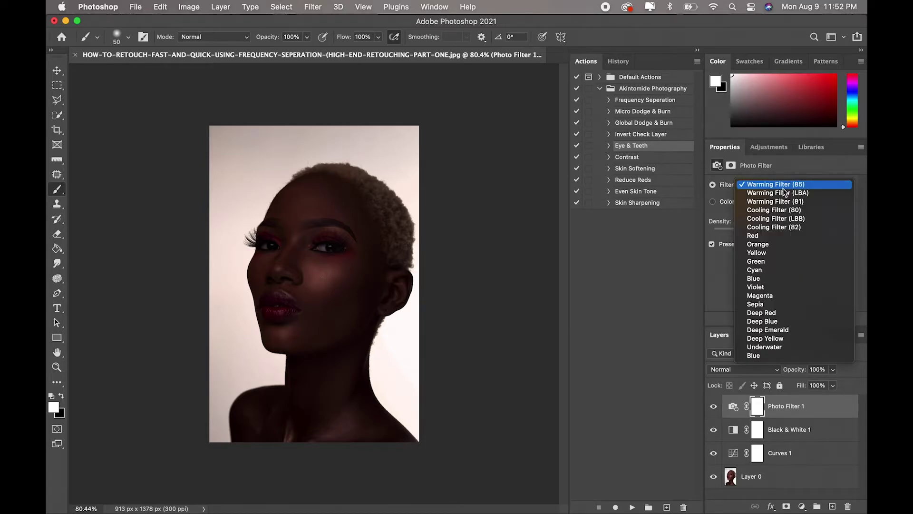
click(791, 228)
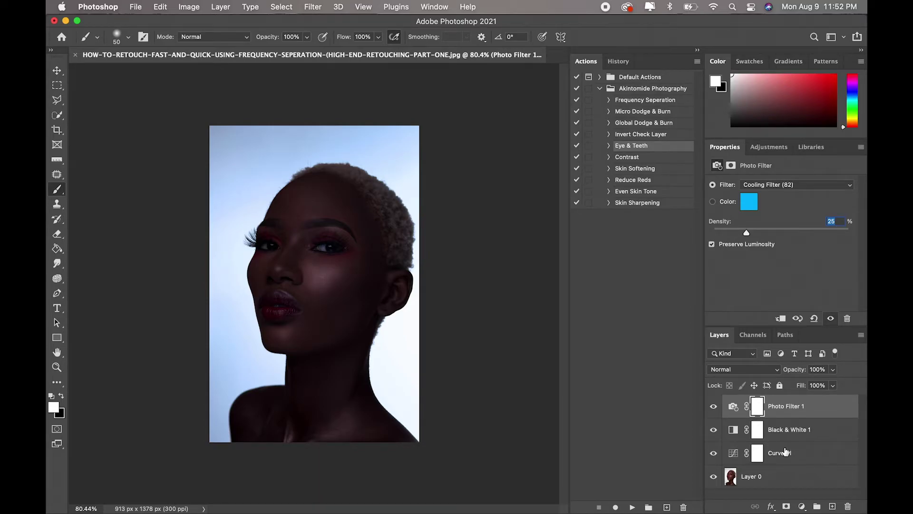
Set the Photo Filter layer's opacity to 80% and select Curves 1 along with it
click(817, 370)
click(818, 373)
key(BackSpace)
key(BackSpace)
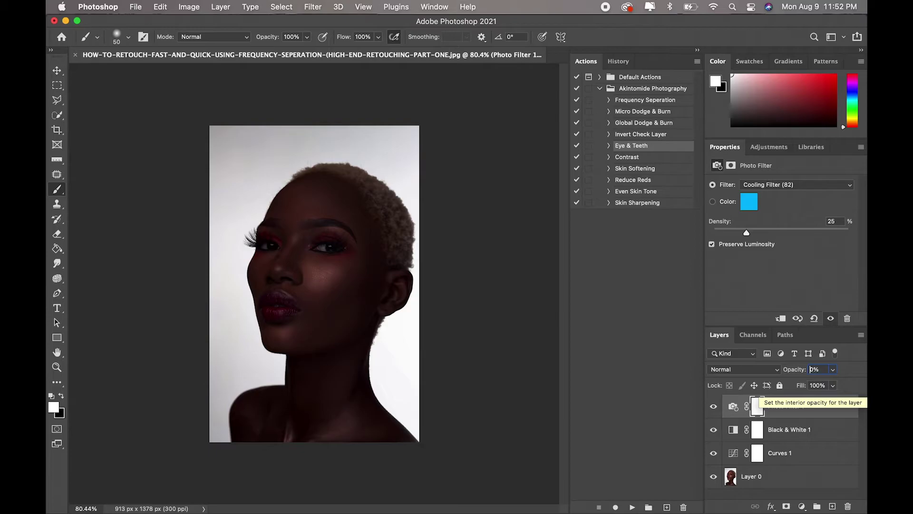
text(8)
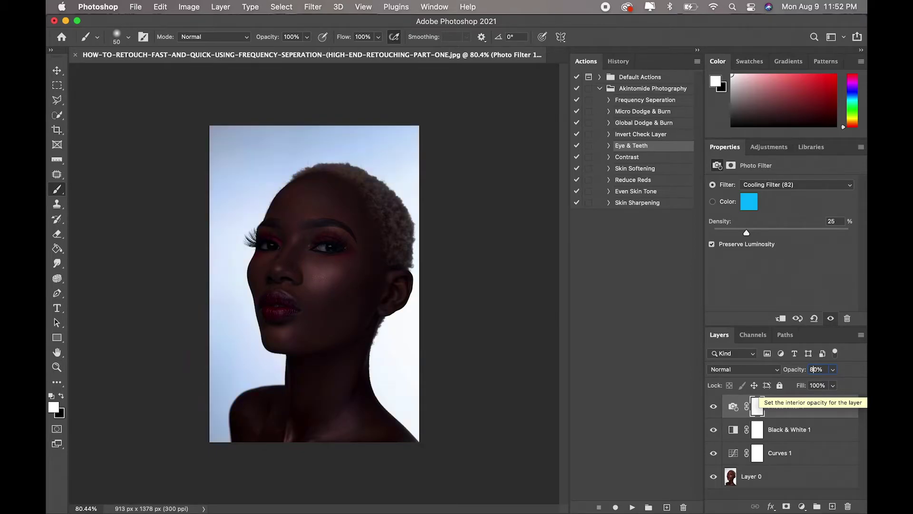
key(Return)
super+click(809, 452)
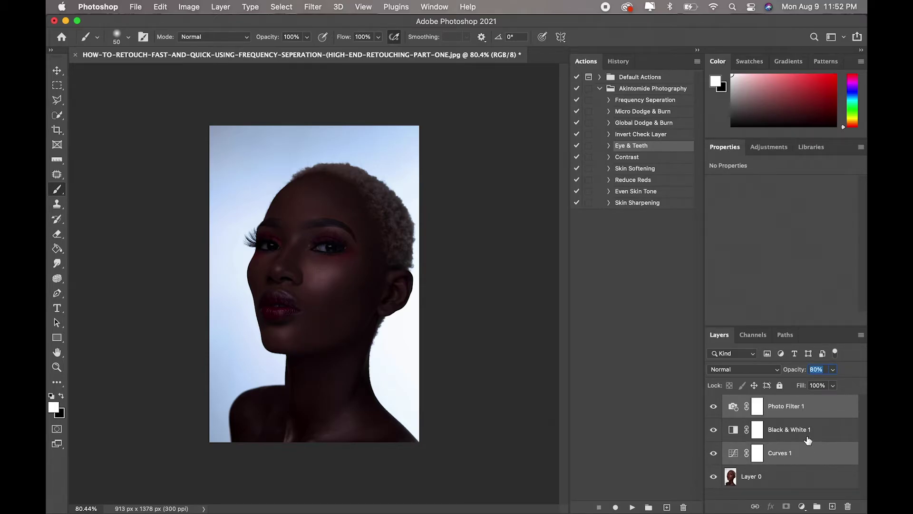
Group Curves 1, Black & White 1 and Photo Filter 1 into Group 1 with Cmd+G
super+click(808, 438)
key(super+g)
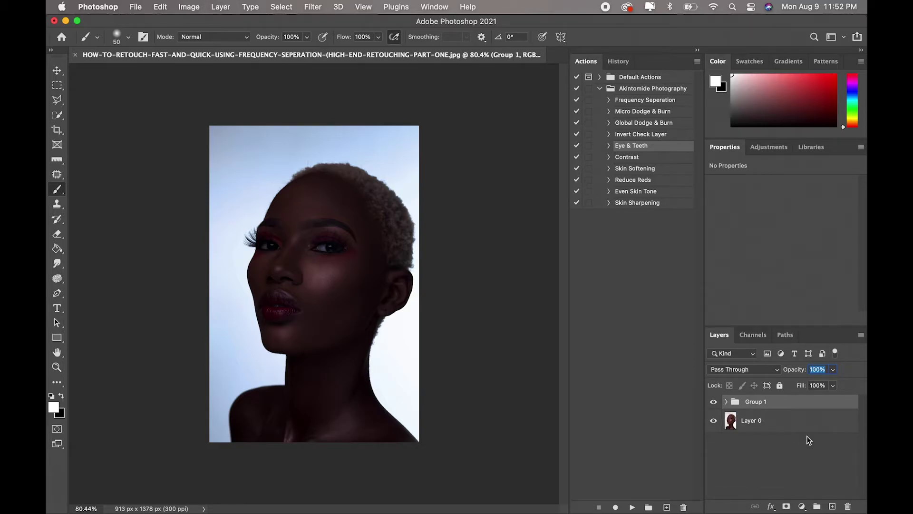
click(713, 403)
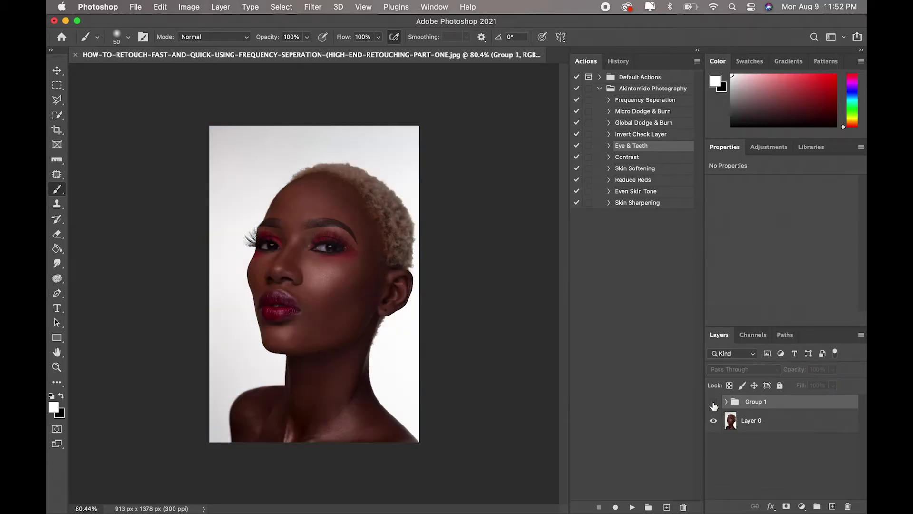
click(714, 402)
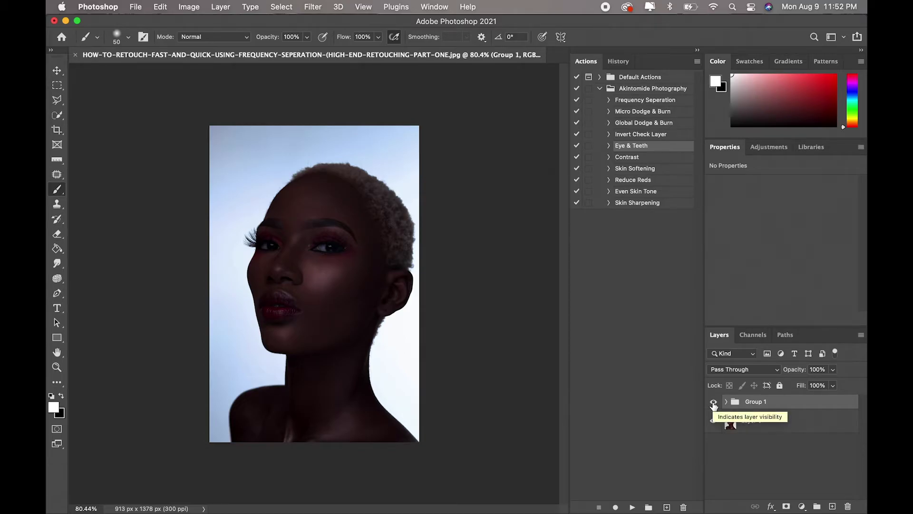
Try Group 1's opacity at about 35%, then about 45%, comparing with the group hidden
click(833, 370)
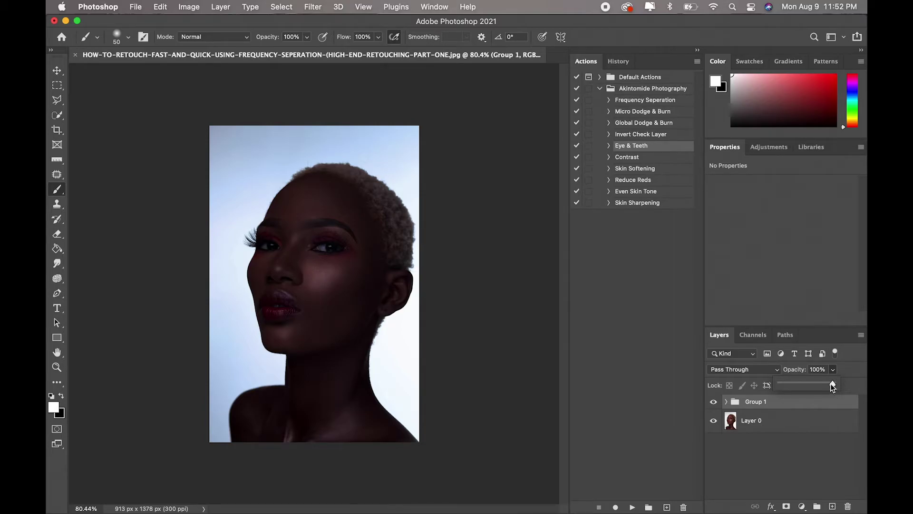
drag(833, 383, 799, 386)
click(713, 402)
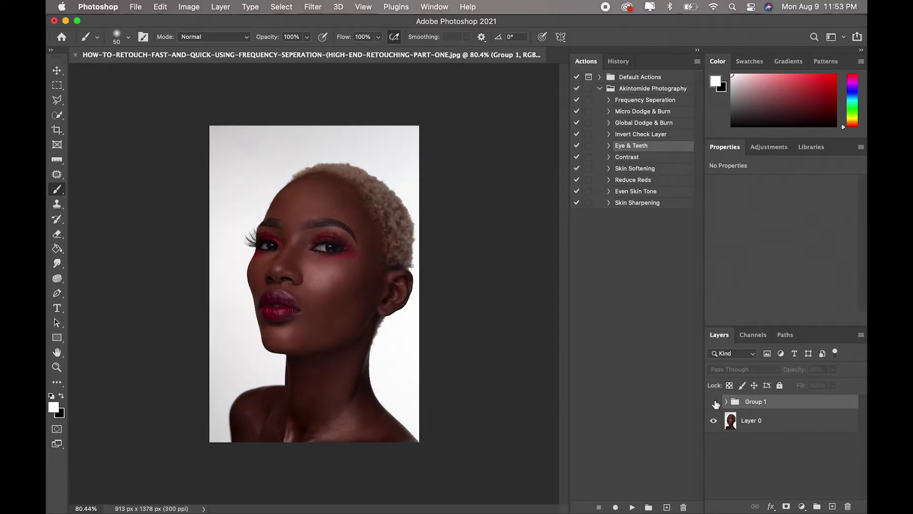
click(713, 401)
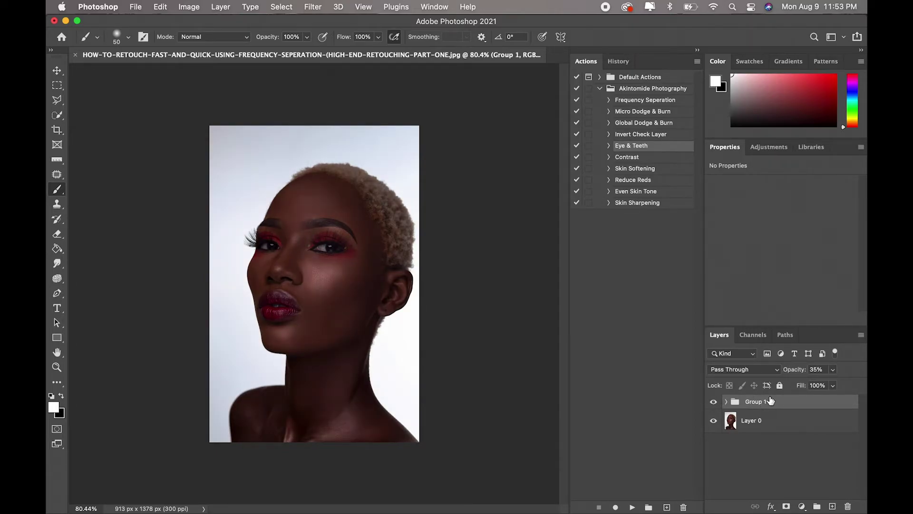
click(832, 370)
drag(825, 384, 829, 384)
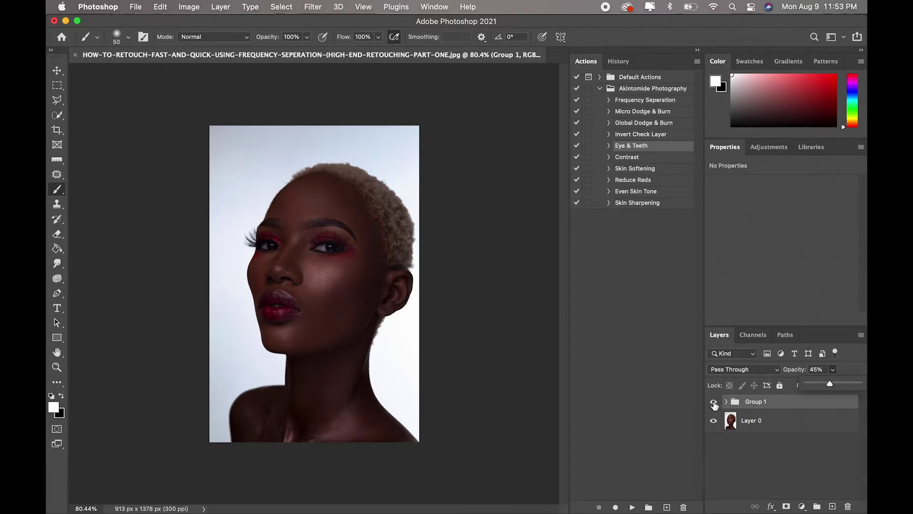
click(714, 403)
click(713, 403)
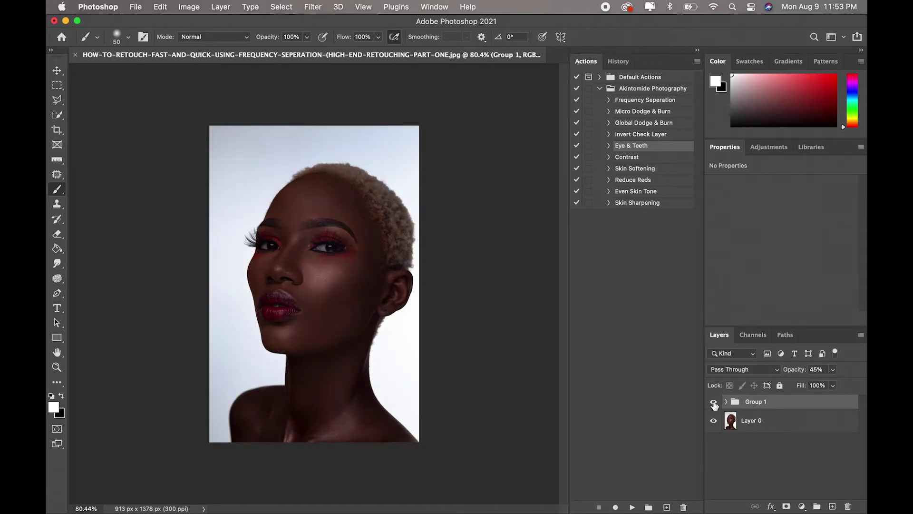
Settle Group 1's opacity at 50% and compare the photo with and without it
click(713, 403)
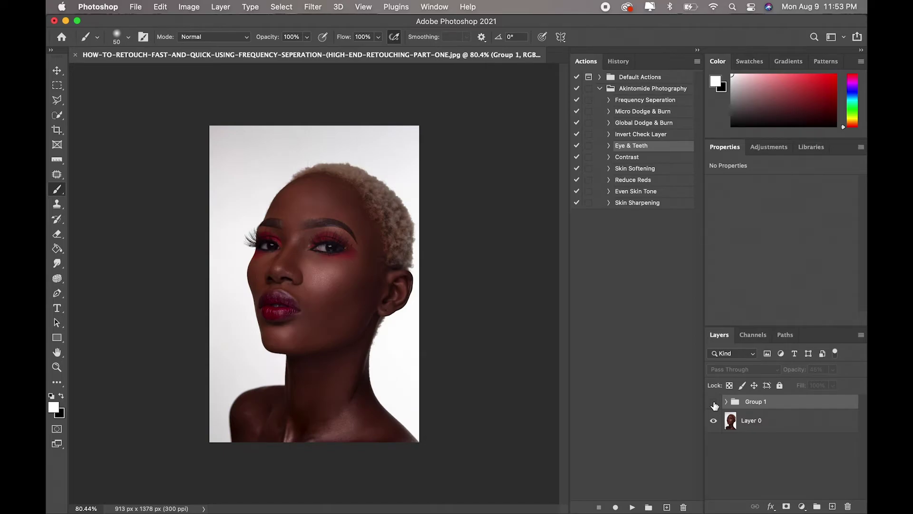
click(714, 402)
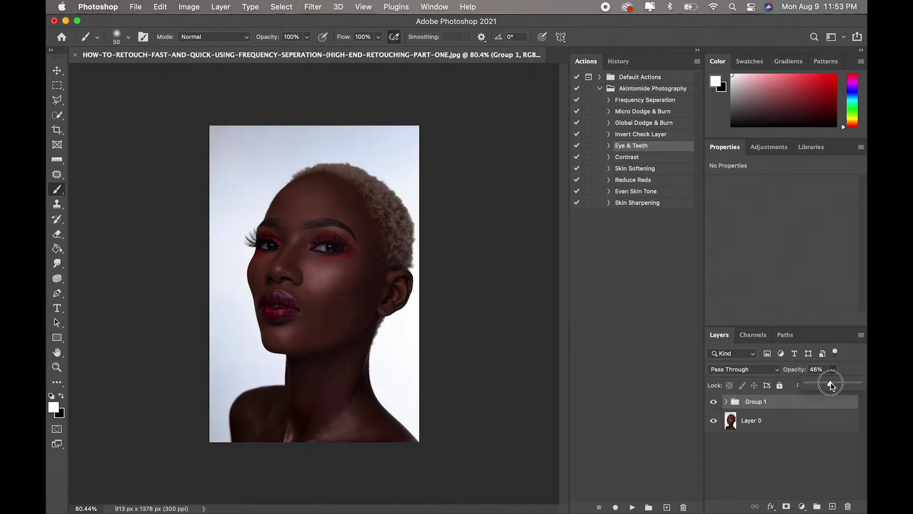
drag(831, 383, 832, 384)
click(713, 402)
click(713, 403)
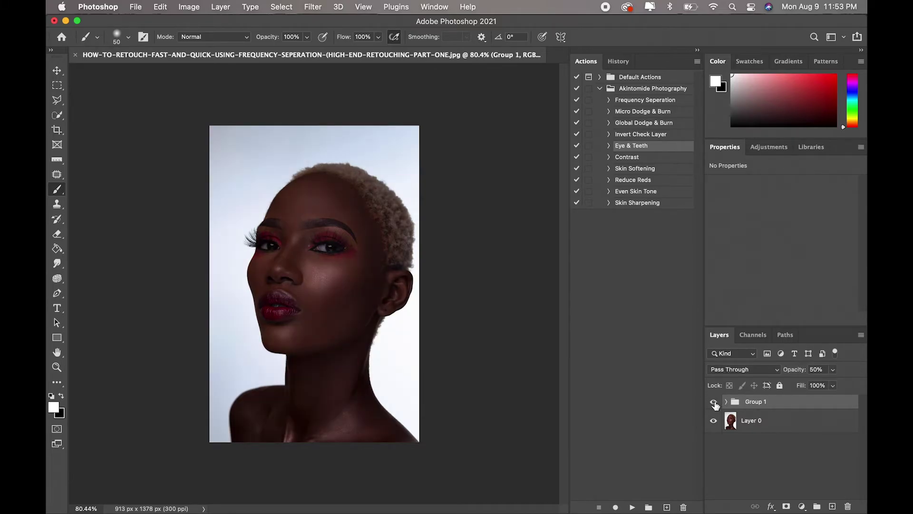
click(713, 402)
click(714, 403)
Add a Levels layer above Photo Filter 1 inside Group 1, blended in Multiply mode
click(726, 402)
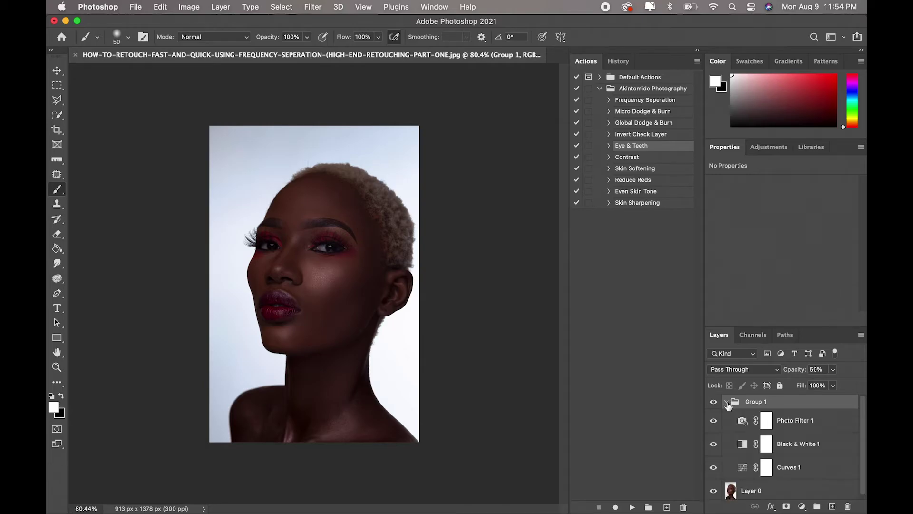
click(811, 428)
click(802, 507)
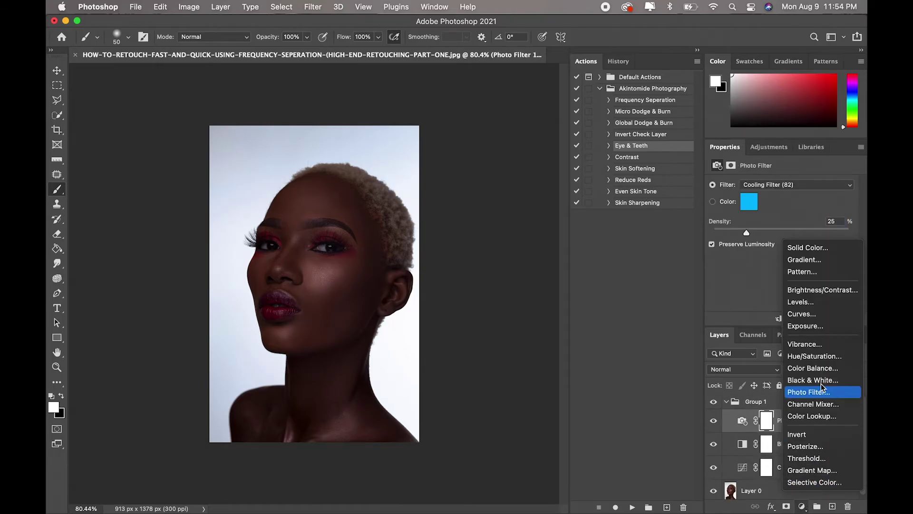
click(814, 306)
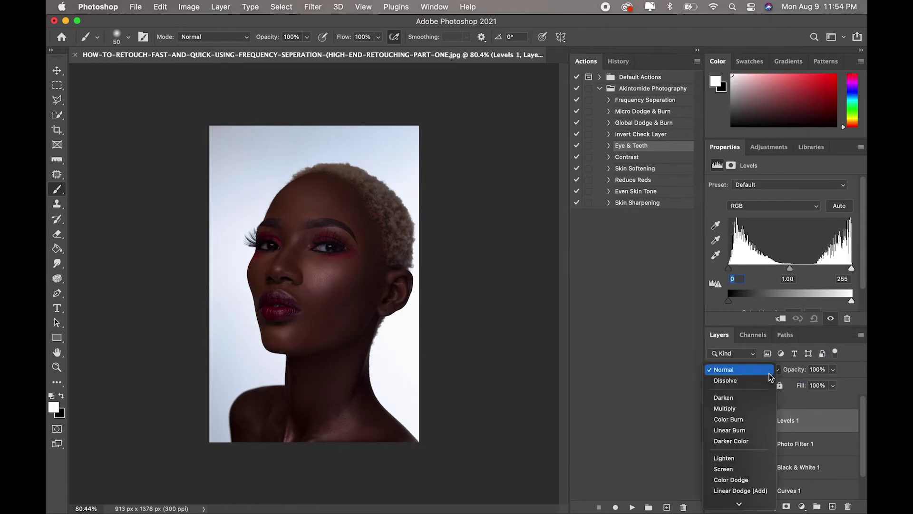
click(763, 369)
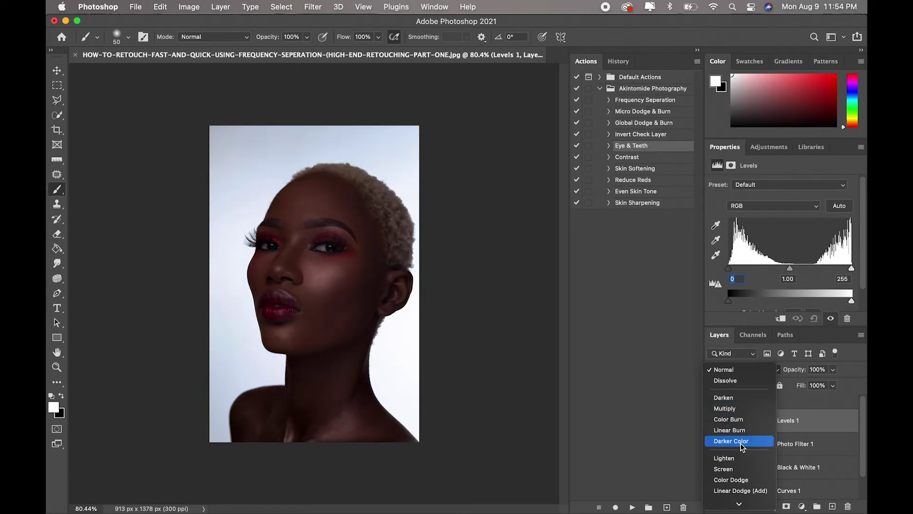
click(739, 409)
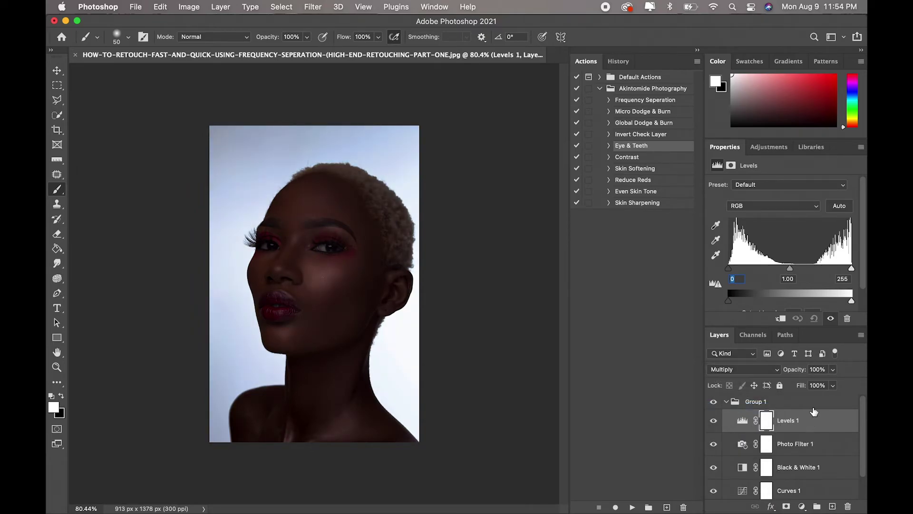
Lower Levels 1 to 35% opacity, check its effect, and collapse Group 1
click(833, 372)
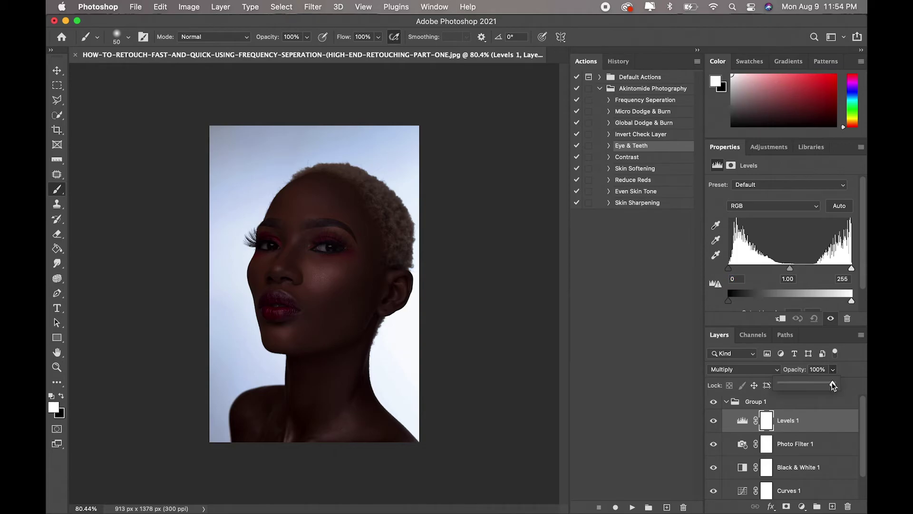
drag(833, 383, 799, 385)
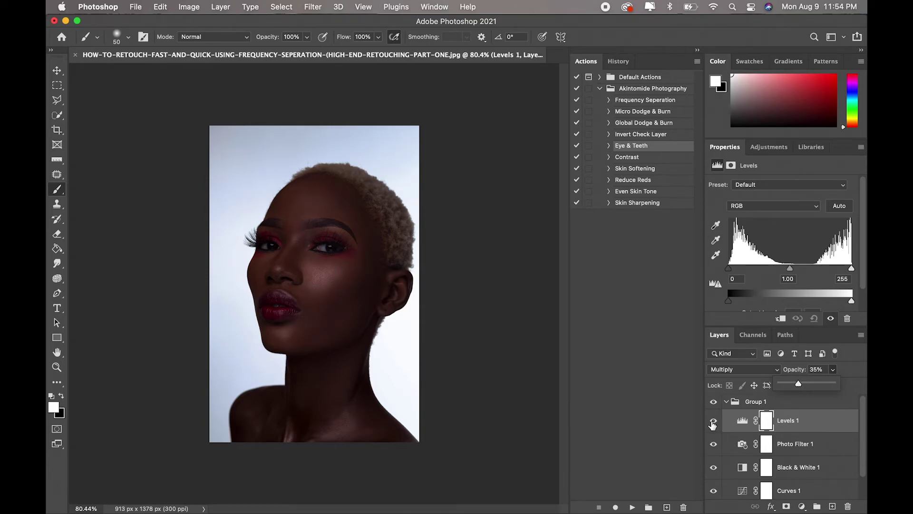
click(713, 422)
click(713, 421)
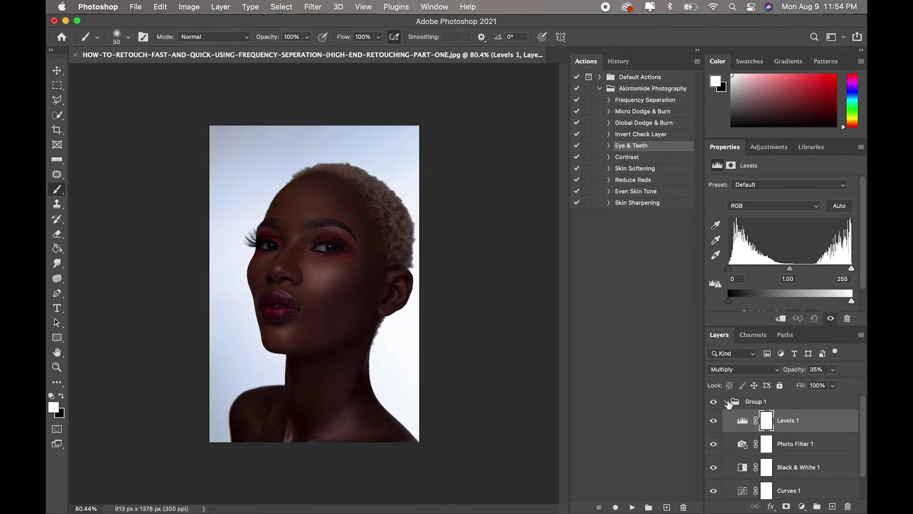
click(726, 402)
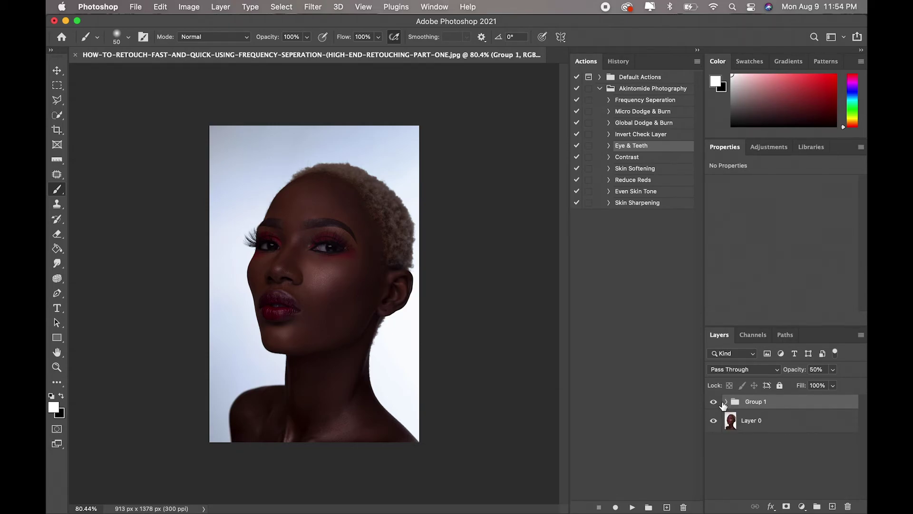
click(714, 403)
click(713, 404)
click(713, 403)
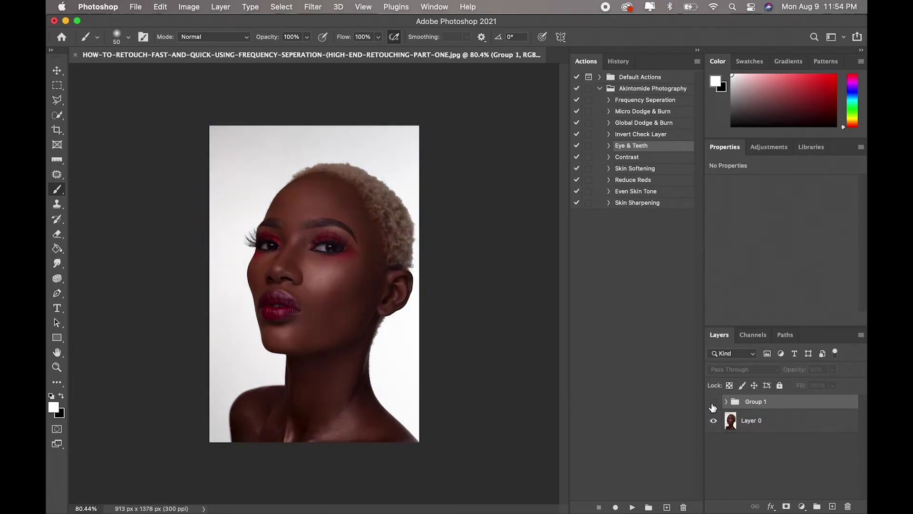
click(713, 403)
click(713, 403)
click(713, 403)
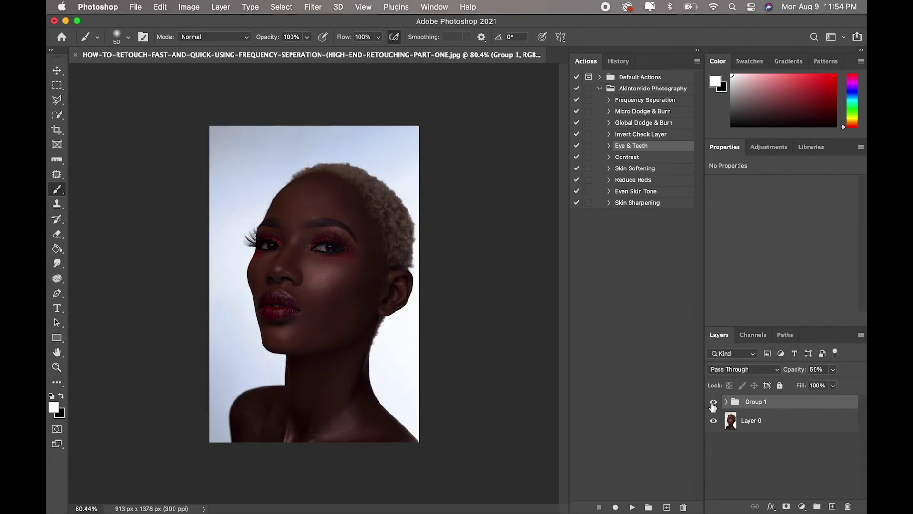
click(713, 403)
click(713, 404)
click(713, 402)
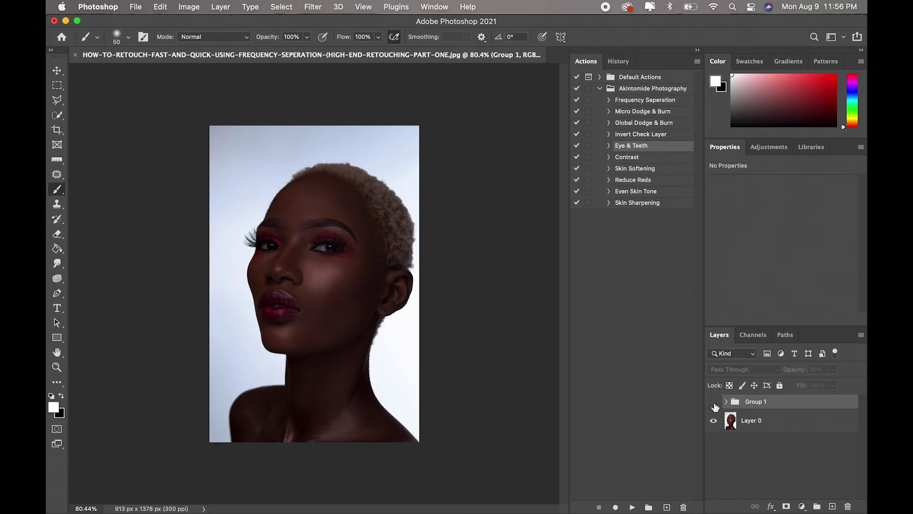
click(714, 403)
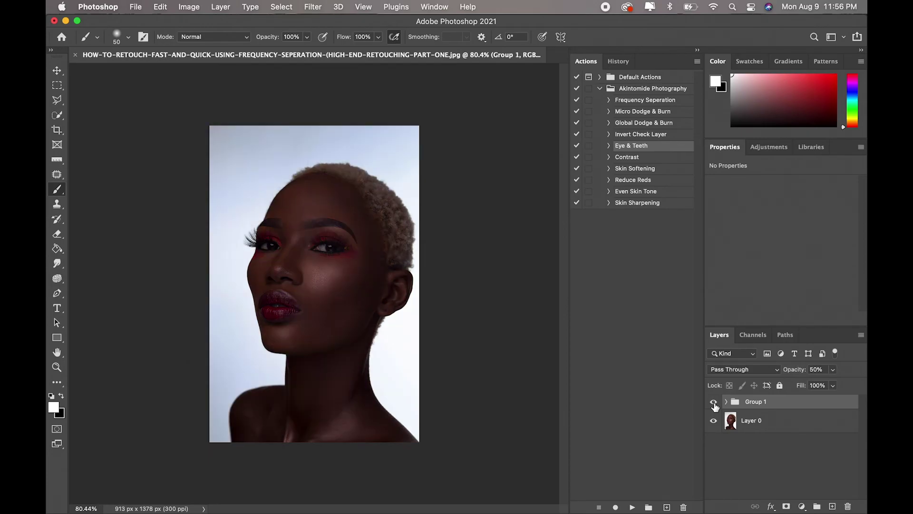